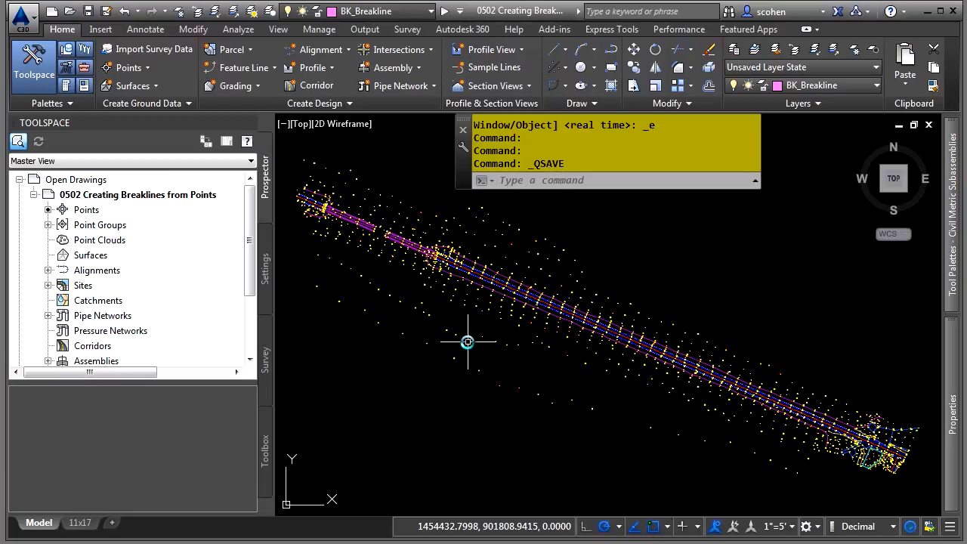
# Set the For Breakline Creation point group to include points with raw descriptions matching DITCH*,BKL*,WDL, and check its point list.
pyautogui.click(49, 225)
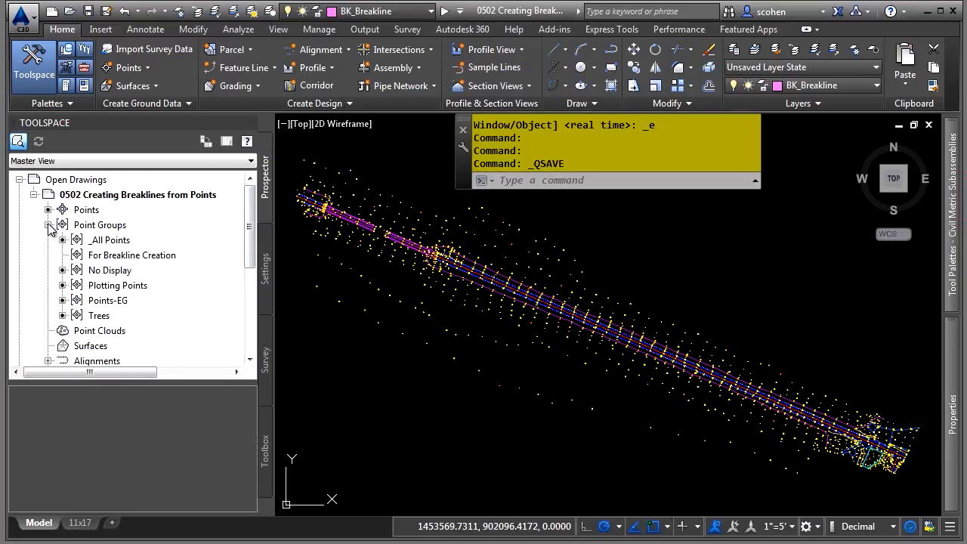
pyautogui.rightClick(148, 258)
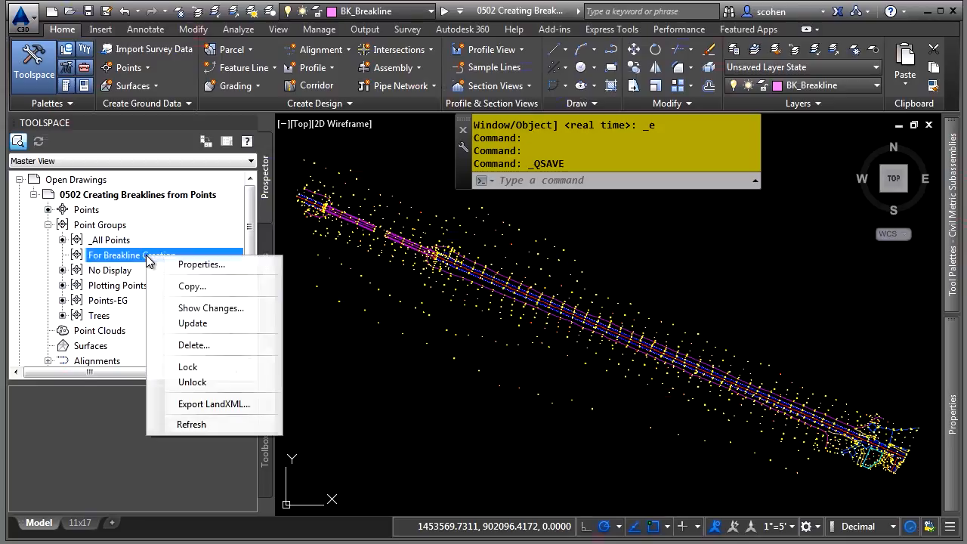
pyautogui.click(186, 268)
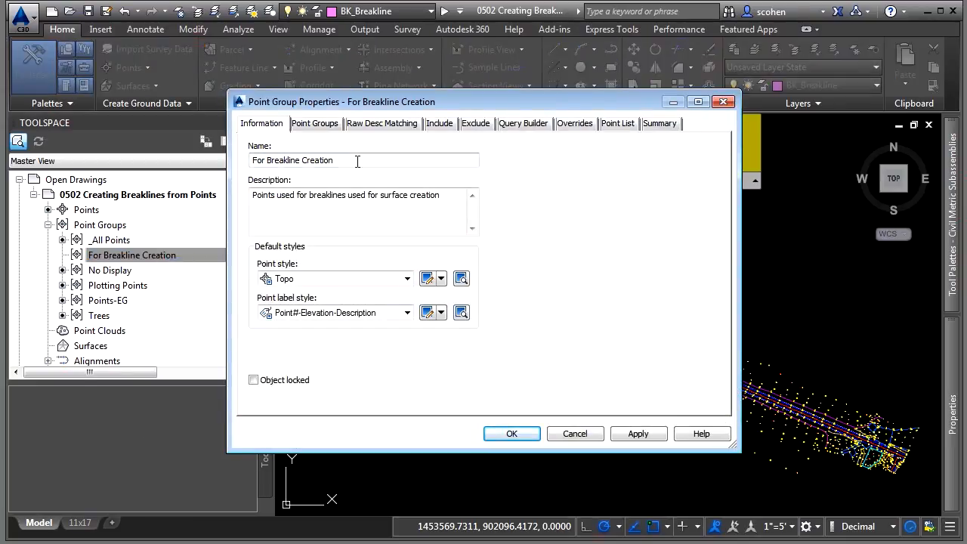
pyautogui.click(399, 124)
pyautogui.click(449, 125)
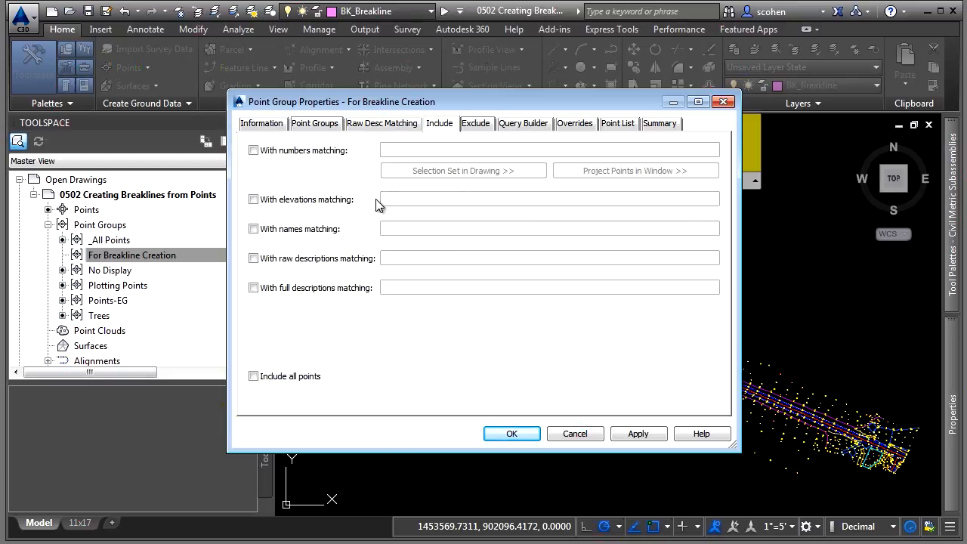
pyautogui.click(281, 261)
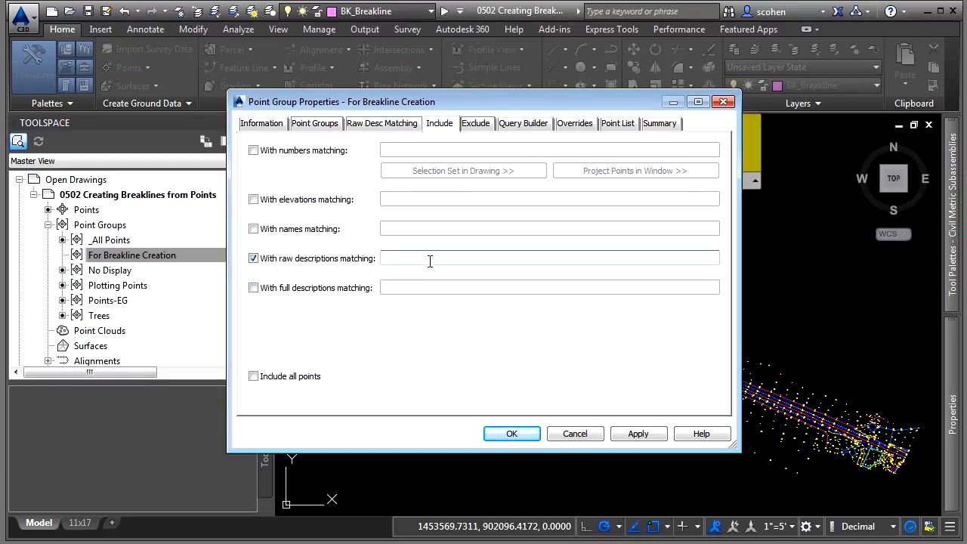
pyautogui.write('DITCH*,BKL*,WDL')
pyautogui.click(628, 125)
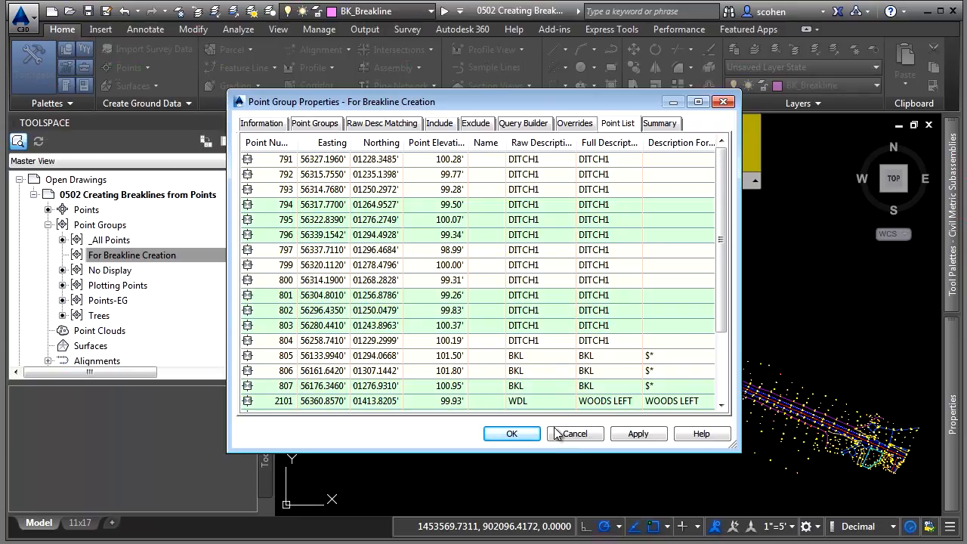
pyautogui.click(513, 435)
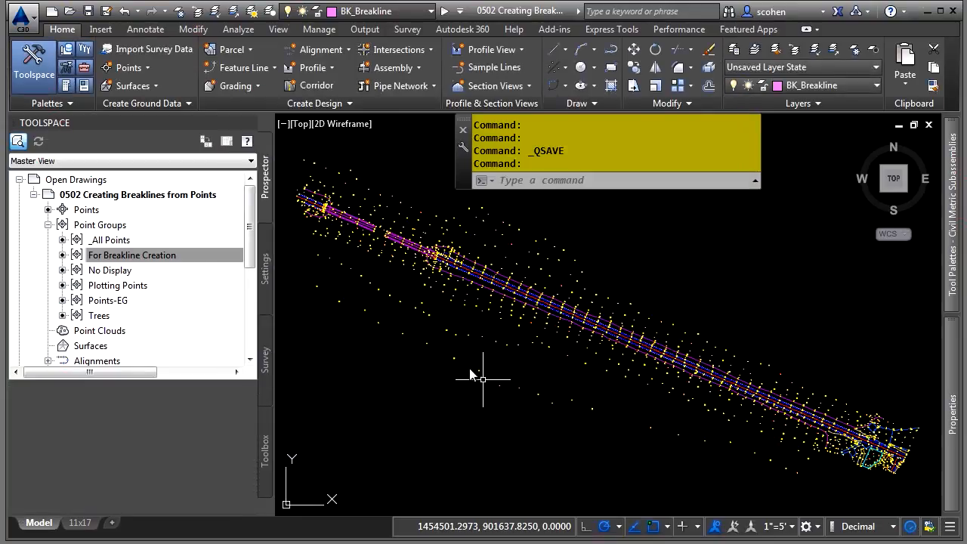
# Reorder the point groups so For Breakline Creation is first and No Display second, and regenerate the drawing.
pyautogui.click(193, 255)
pyautogui.rightClick(93, 228)
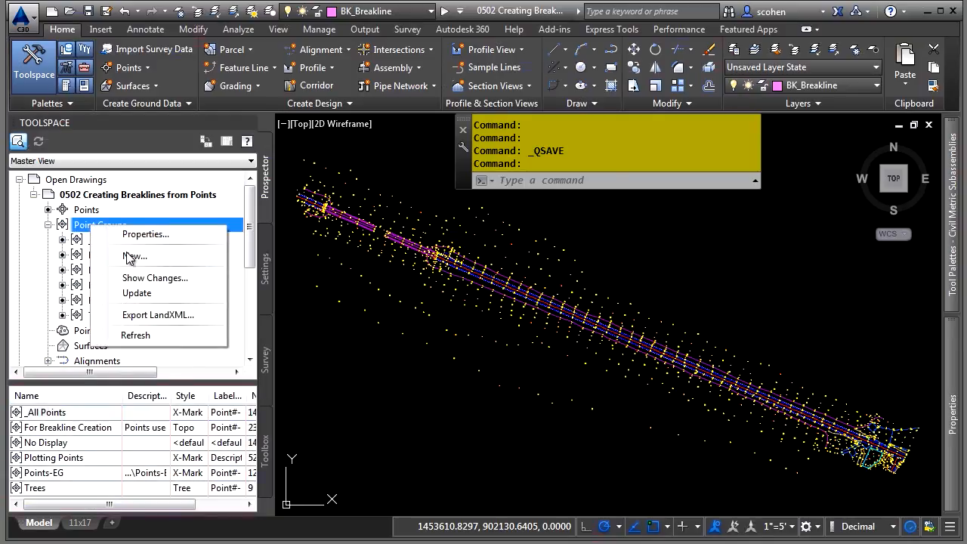
pyautogui.click(185, 235)
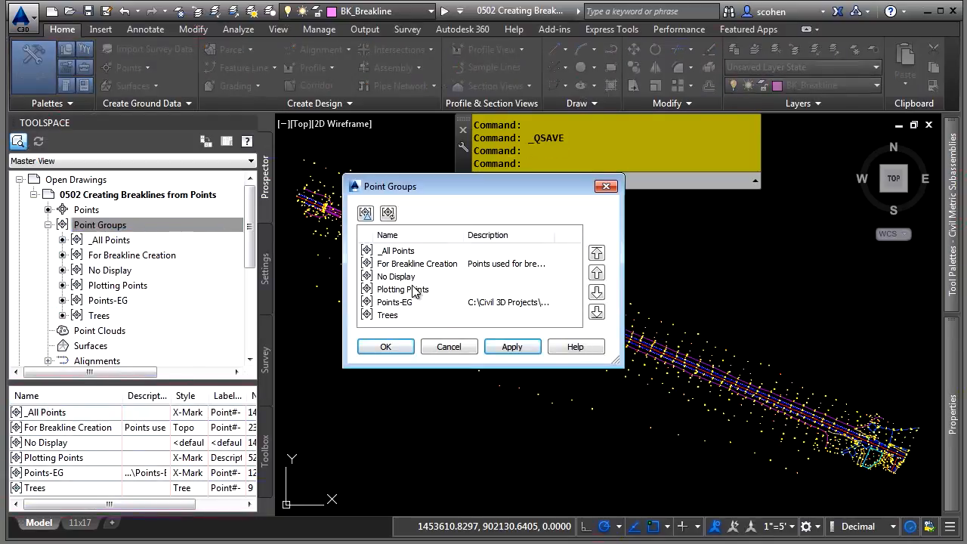
pyautogui.click(408, 277)
pyautogui.click(597, 253)
pyautogui.click(424, 277)
pyautogui.click(597, 252)
pyautogui.click(383, 346)
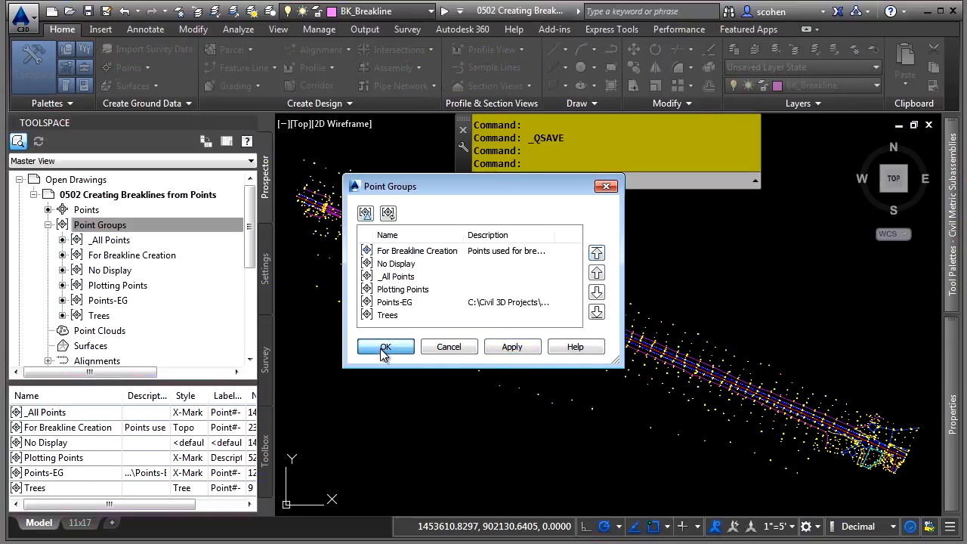
pyautogui.write('RE')
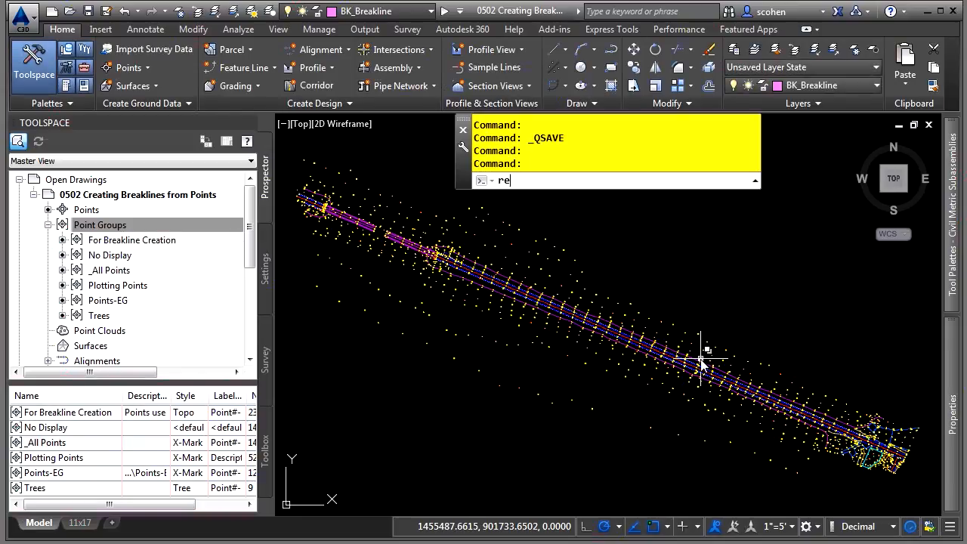
pyautogui.press('Return')
# Draw a polyline through the BKL points 805, 806 and 807 by picking the point objects.
pyautogui.scroll(5, 664, 382)
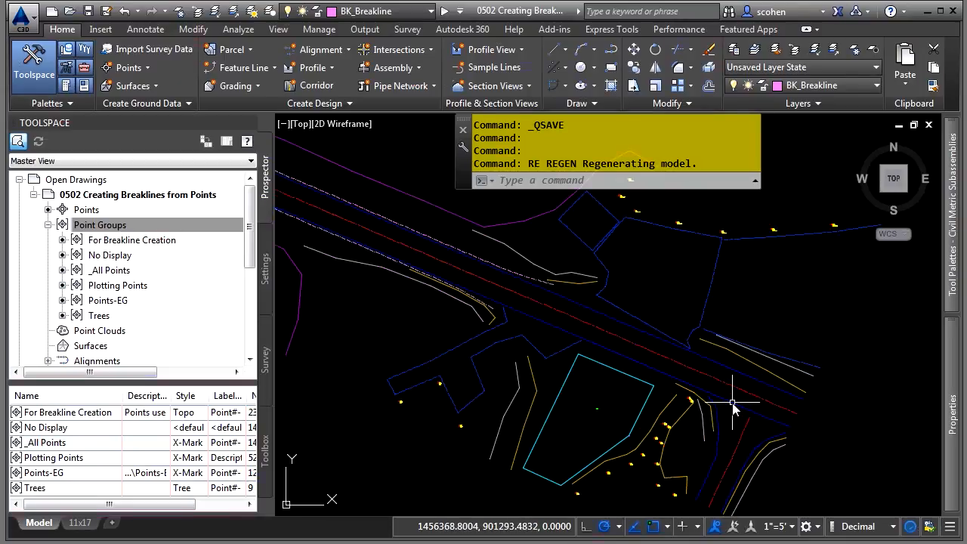
pyautogui.scroll(5, 338, 297)
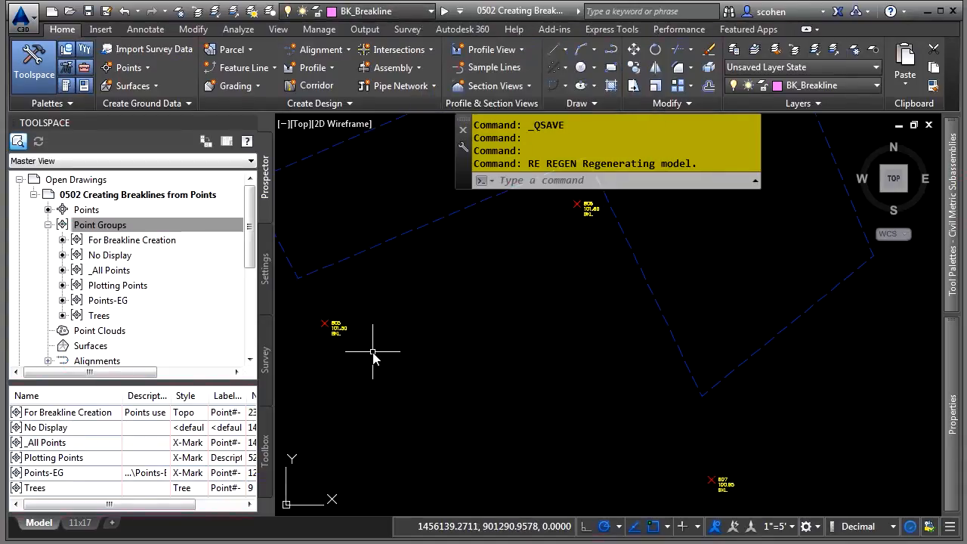
pyautogui.write('pl')
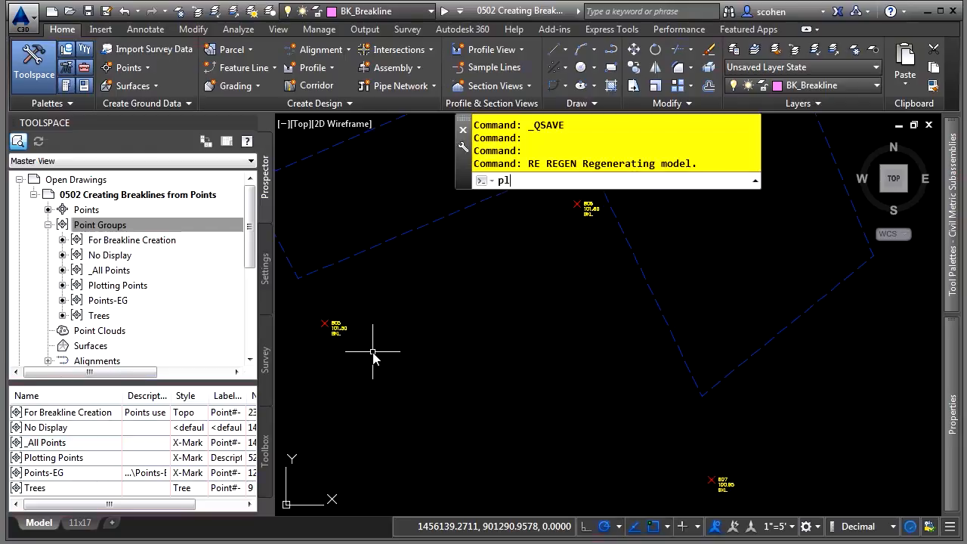
pyautogui.press('Return')
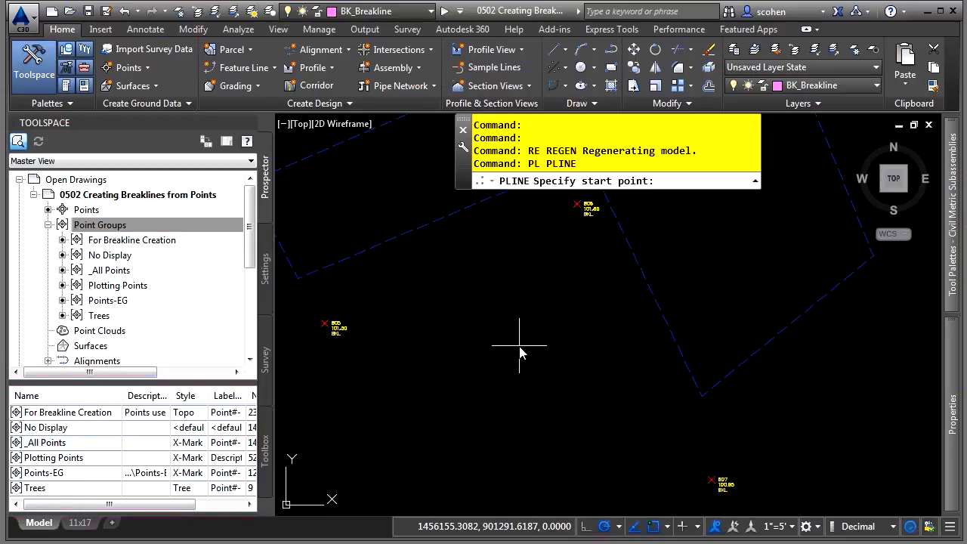
pyautogui.write("'po")
pyautogui.press('Return')
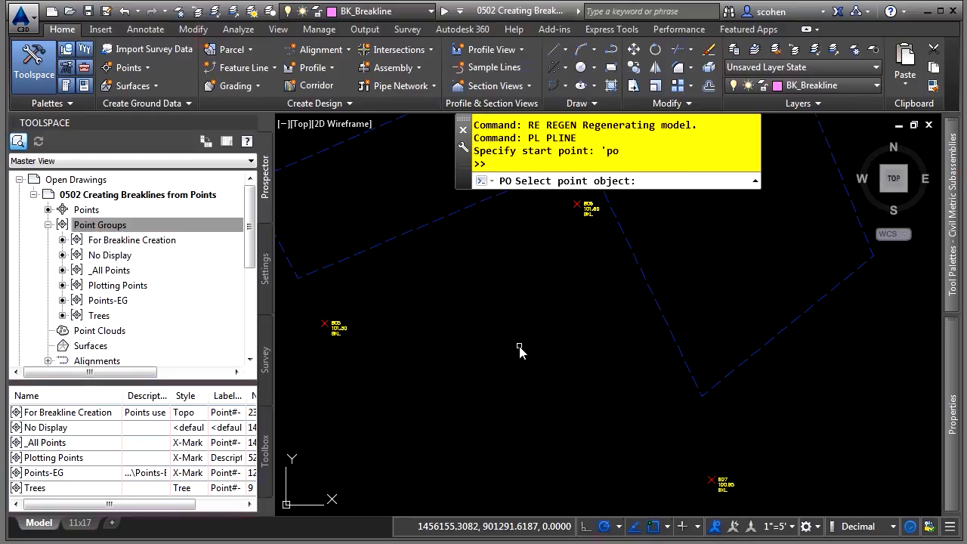
pyautogui.click(346, 334)
pyautogui.click(578, 208)
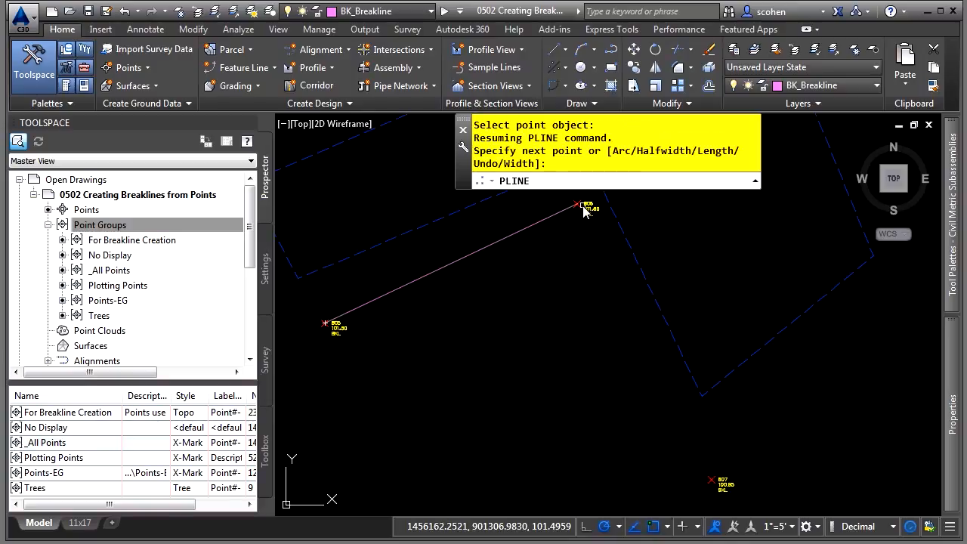
pyautogui.click(711, 479)
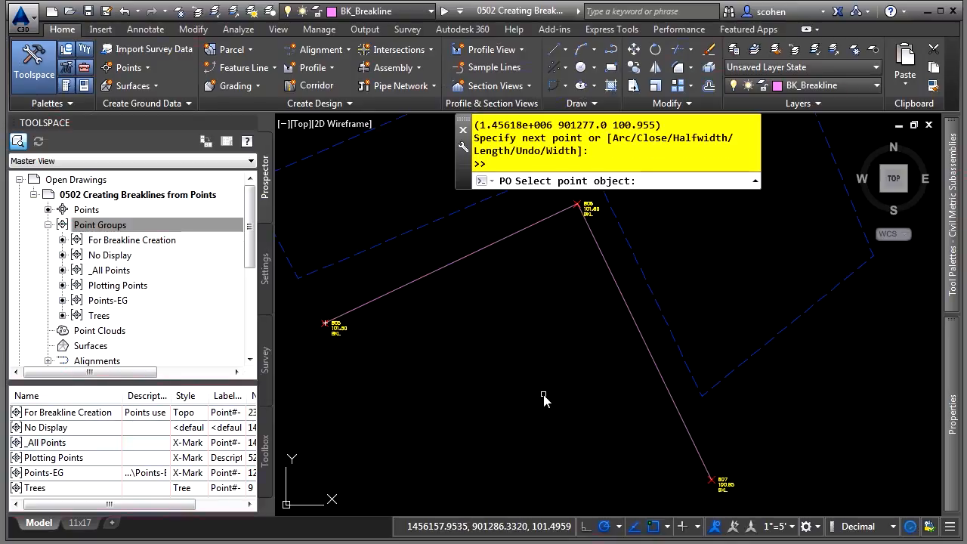
pyautogui.press('Return')
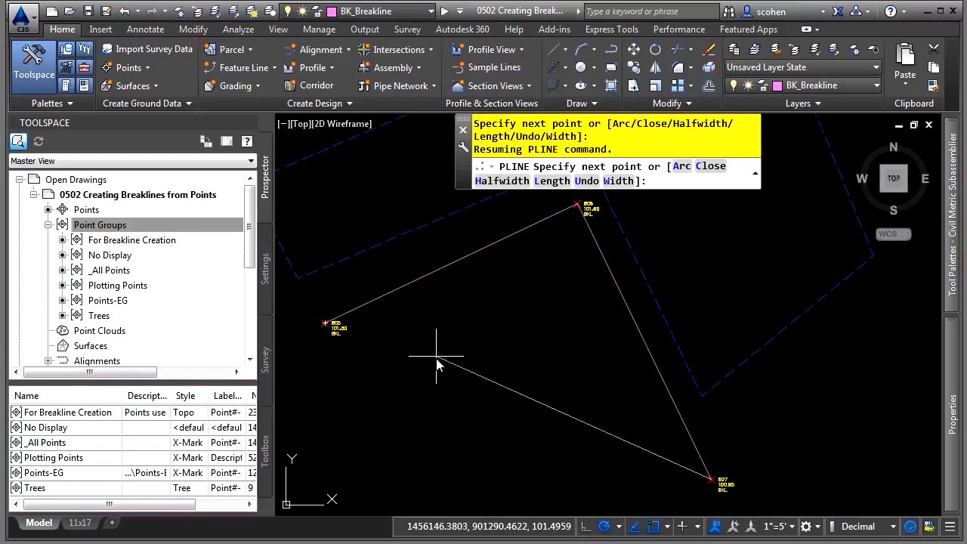
pyautogui.press('Escape')
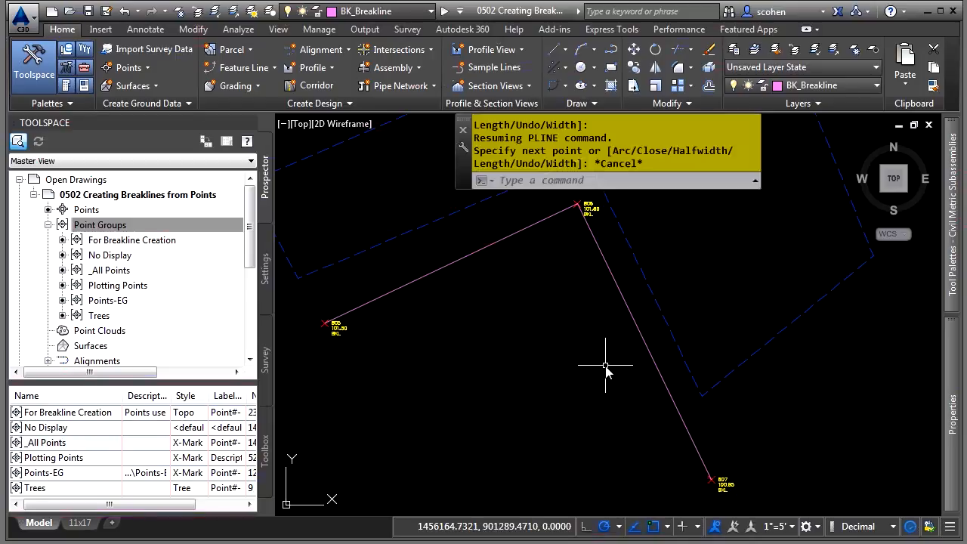
# Make BK_Flow Line the current layer for tracing the DITCH1 points.
pyautogui.scroll(-4, 611, 366)
pyautogui.moveTo(724, 380); pyautogui.dragTo(415, 326, button='middle')
pyautogui.moveTo(754, 465); pyautogui.dragTo(477, 330, button='middle')
pyautogui.scroll(4, 477, 332)
pyautogui.moveTo(526, 265)
pyautogui.mouseDown(button='middle')
pyautogui.moveTo(430, 450)
pyautogui.moveTo(430, 418)
pyautogui.mouseUp(button='middle')
pyautogui.moveTo(528, 397); pyautogui.dragTo(584, 340, button='middle')
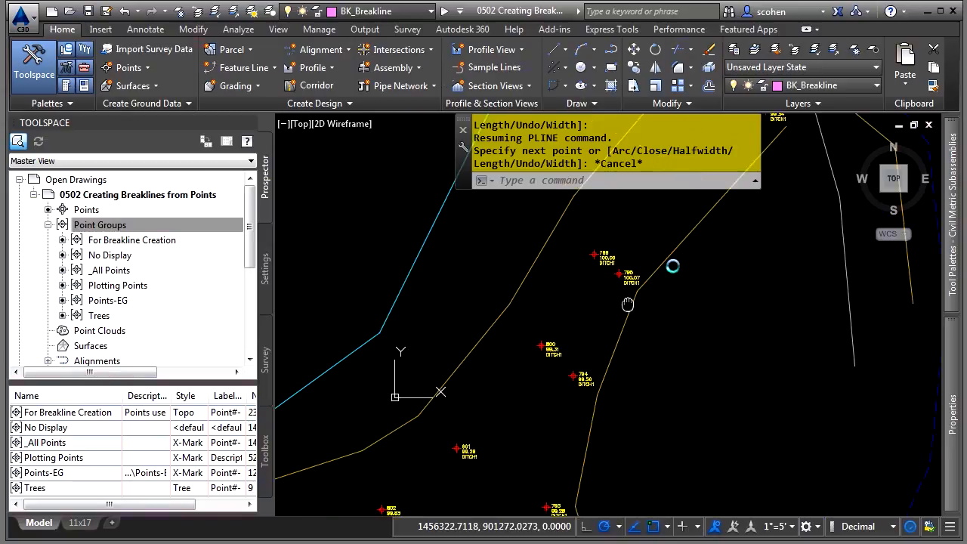
pyautogui.moveTo(548, 370); pyautogui.dragTo(551, 328, button='middle')
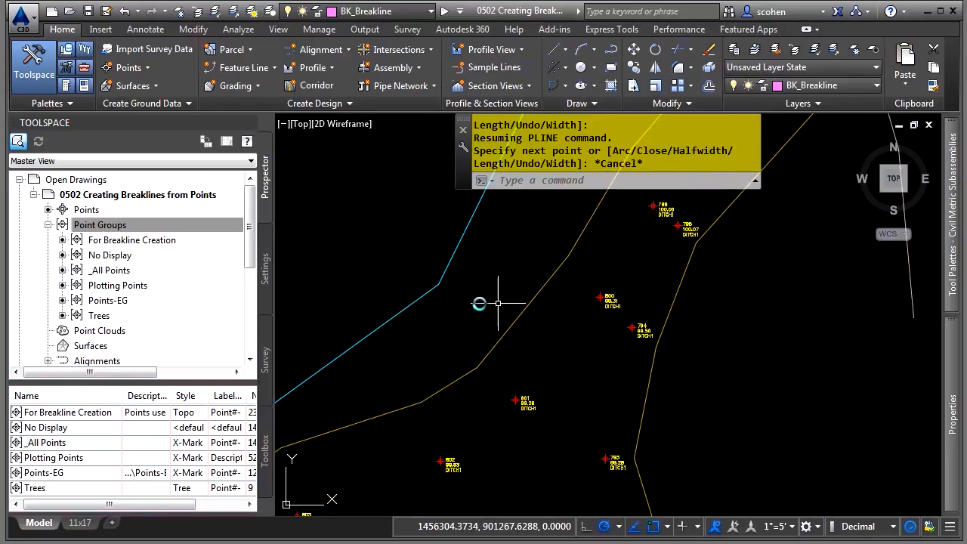
pyautogui.moveTo(454, 461)
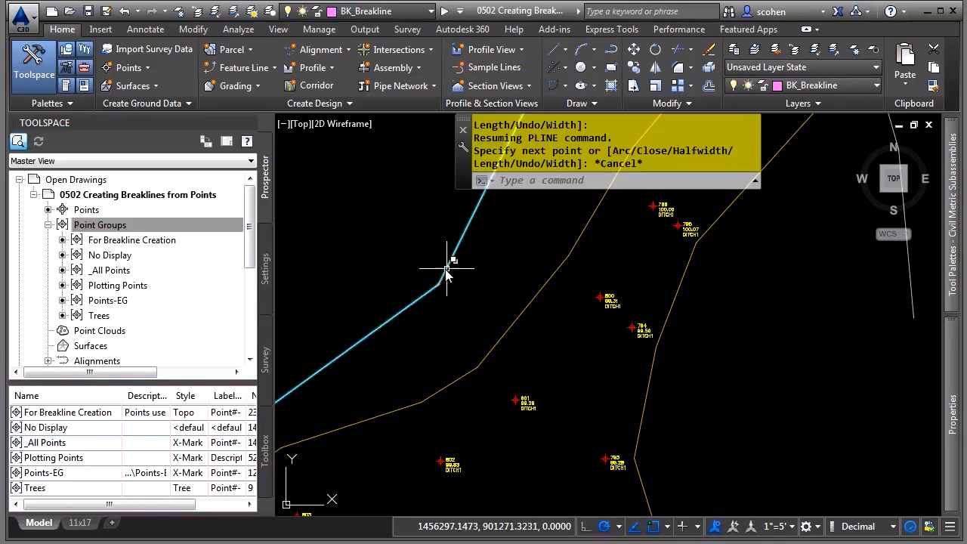
pyautogui.click(423, 12)
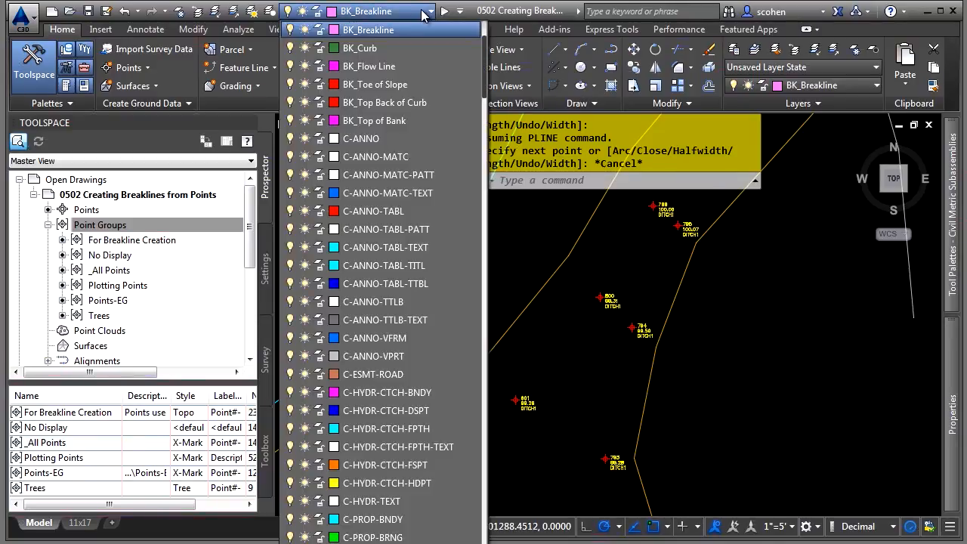
pyautogui.click(385, 66)
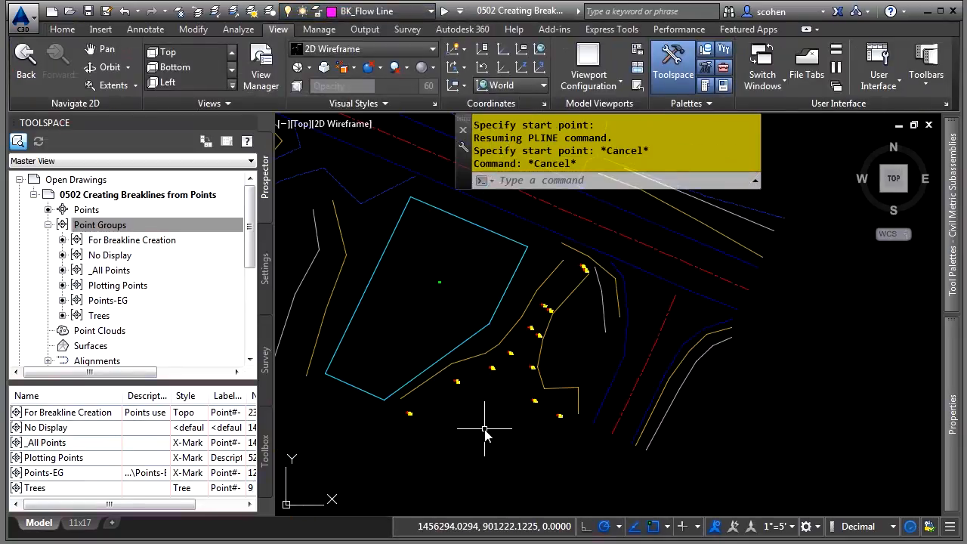
# Draw a polyline through the ditch points by point number, using 791-797,799-804.
pyautogui.write('pl')
pyautogui.press('Return')
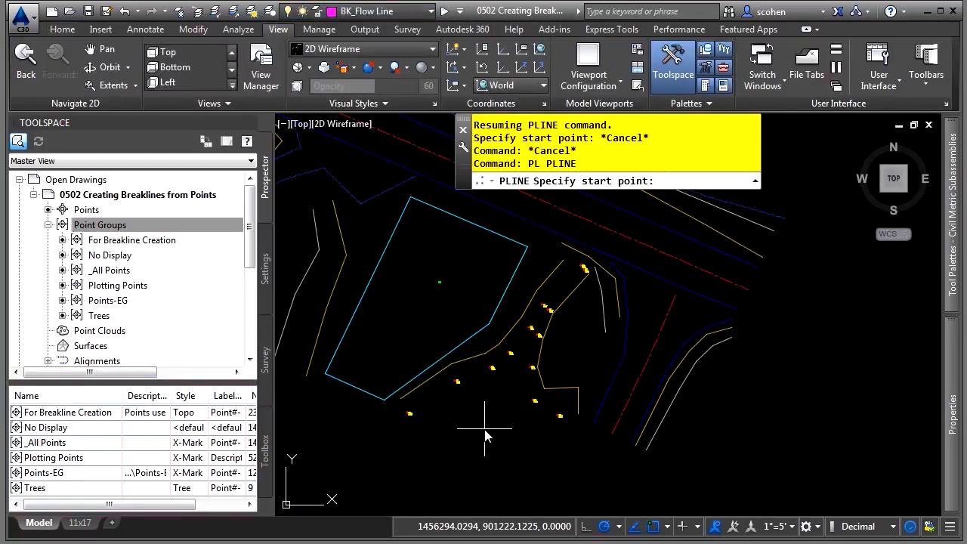
pyautogui.write("'pn")
pyautogui.press('Return')
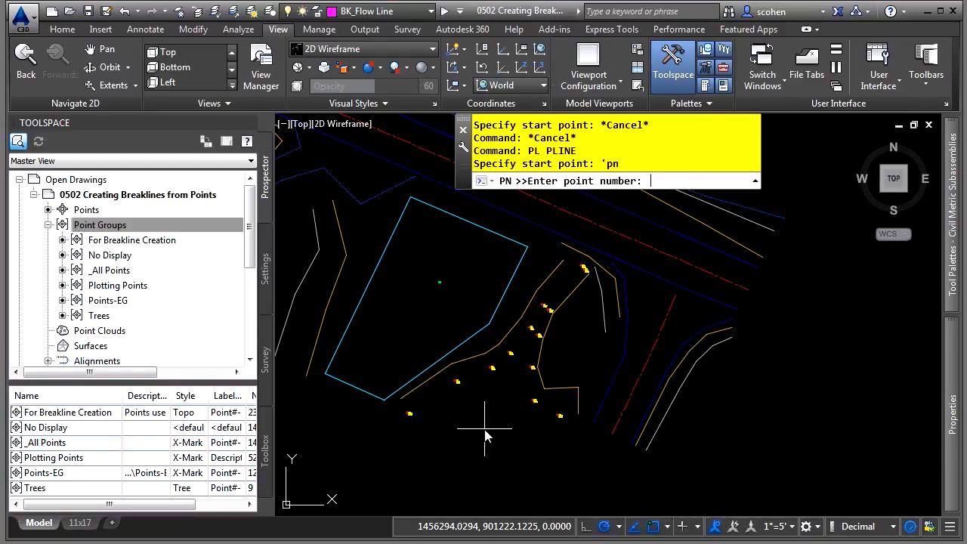
pyautogui.write('791-797')
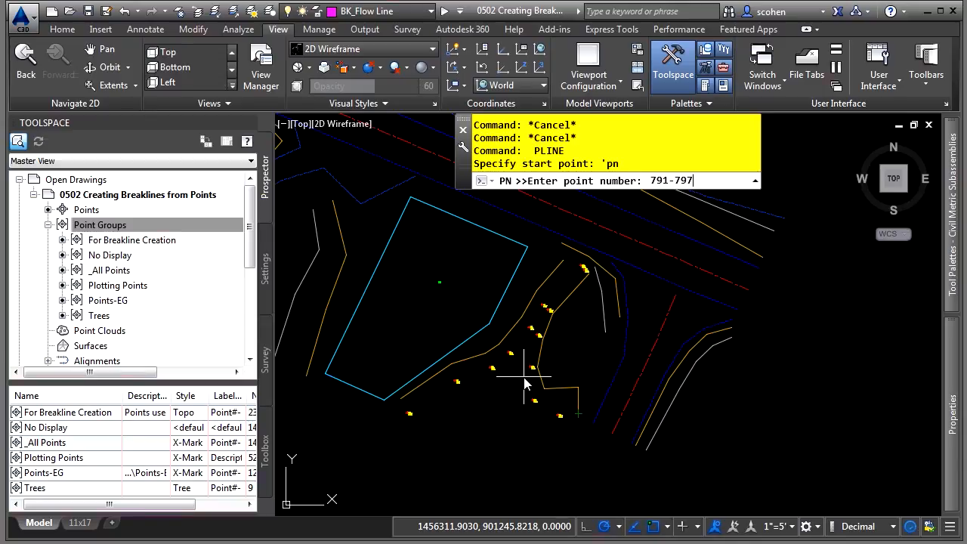
pyautogui.write(',799-804')
pyautogui.press('Return')
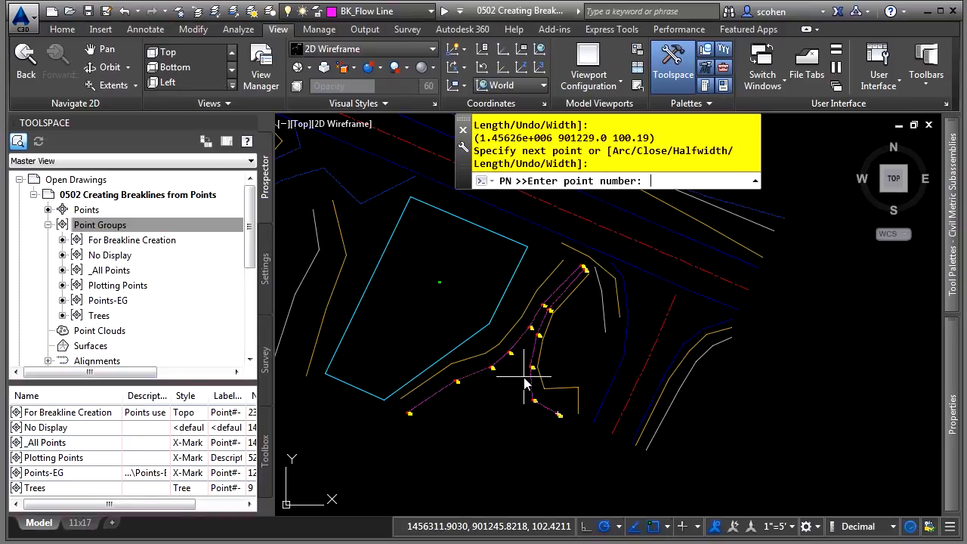
pyautogui.press('Return')
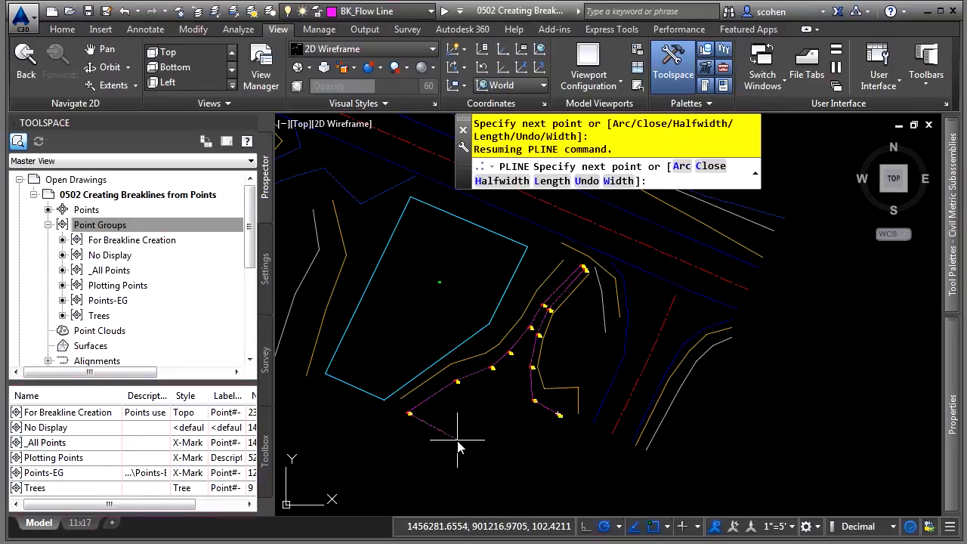
pyautogui.press('Escape')
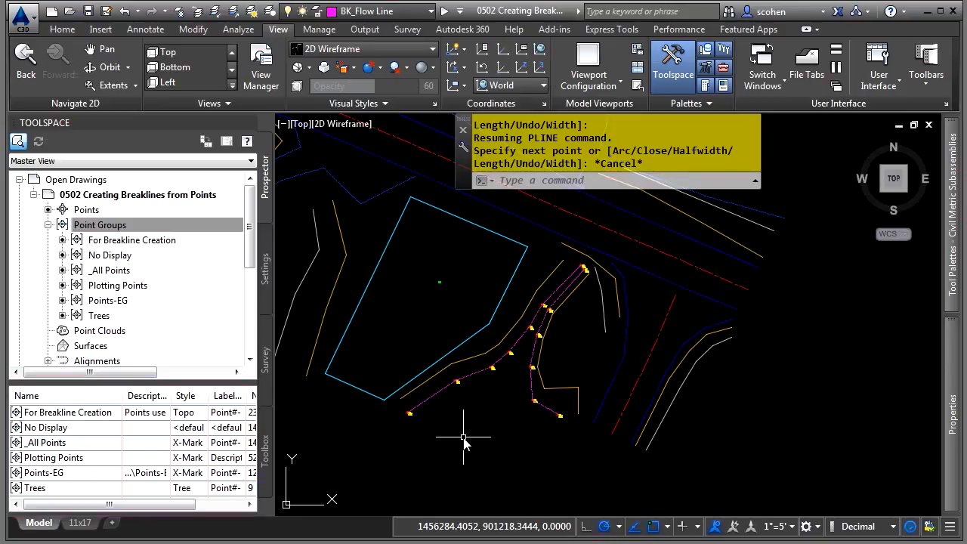
# Move the _All Points group to the top of the point group display order in the point group properties.
pyautogui.scroll(6, 551, 257)
pyautogui.scroll(2, 524, 371)
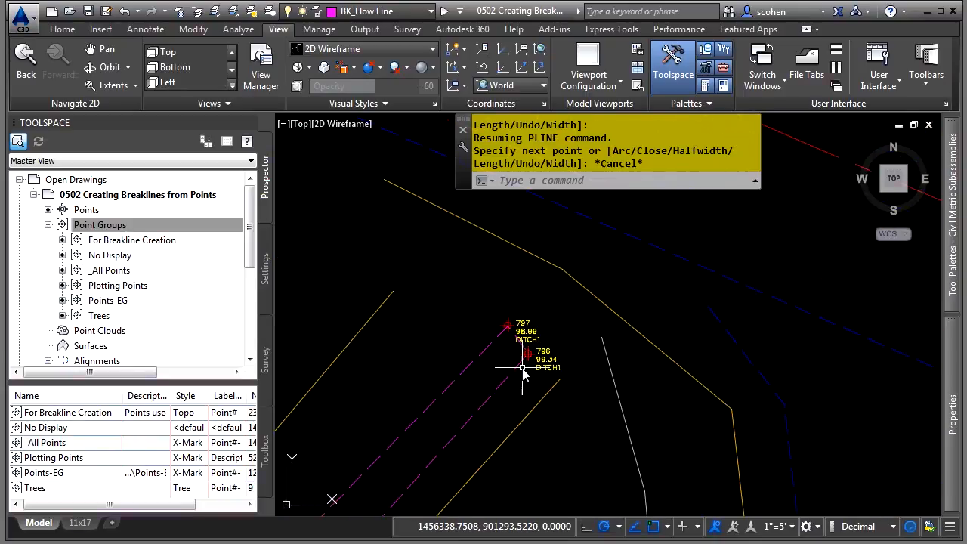
pyautogui.click(94, 225)
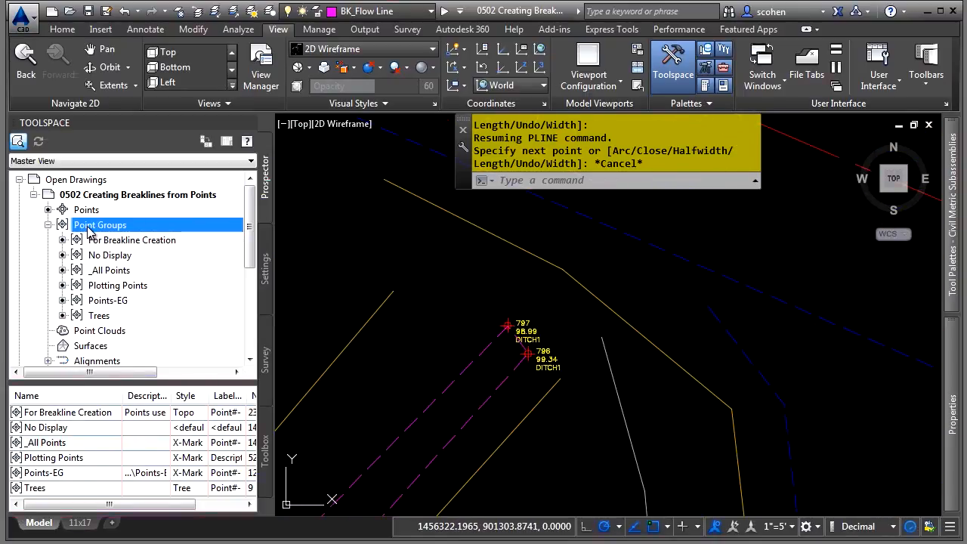
pyautogui.rightClick(88, 230)
pyautogui.click(137, 236)
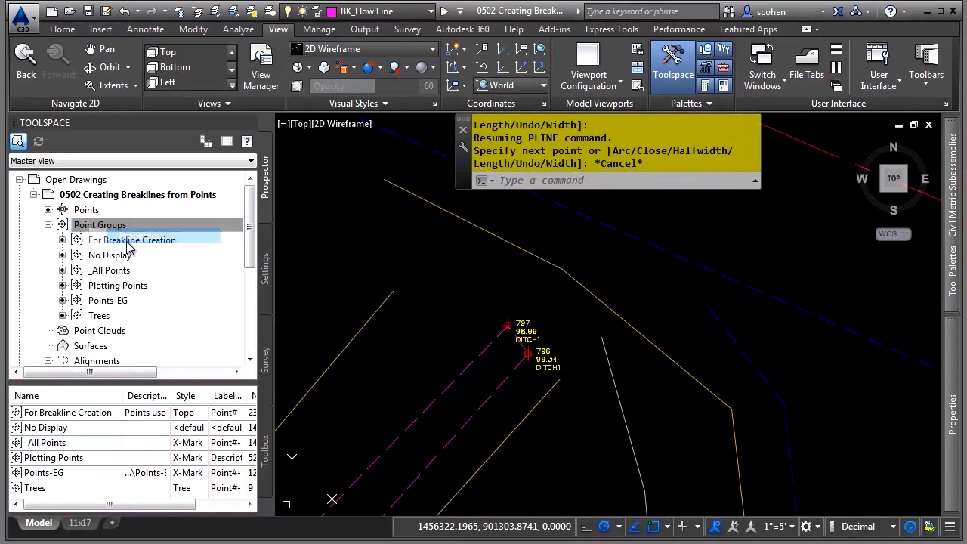
pyautogui.click(397, 277)
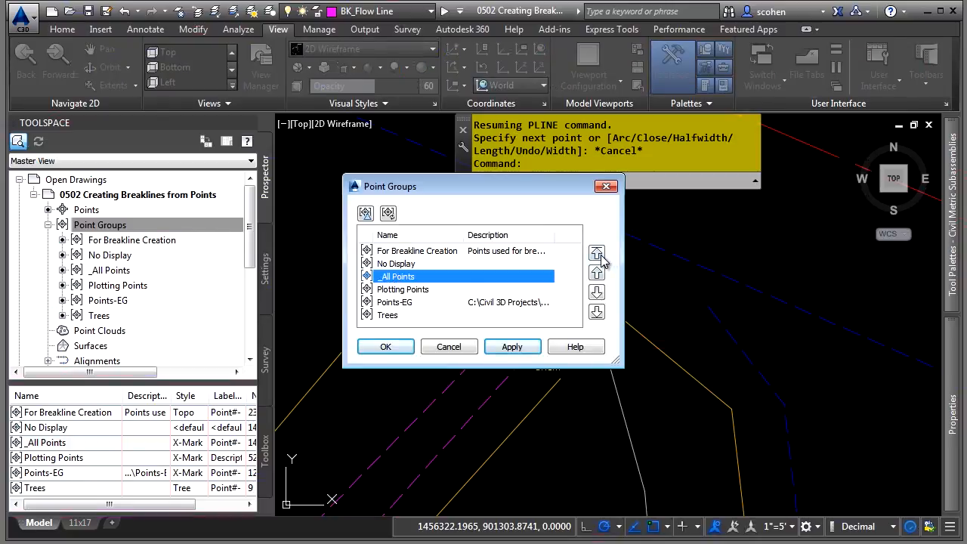
pyautogui.click(596, 252)
pyautogui.click(385, 345)
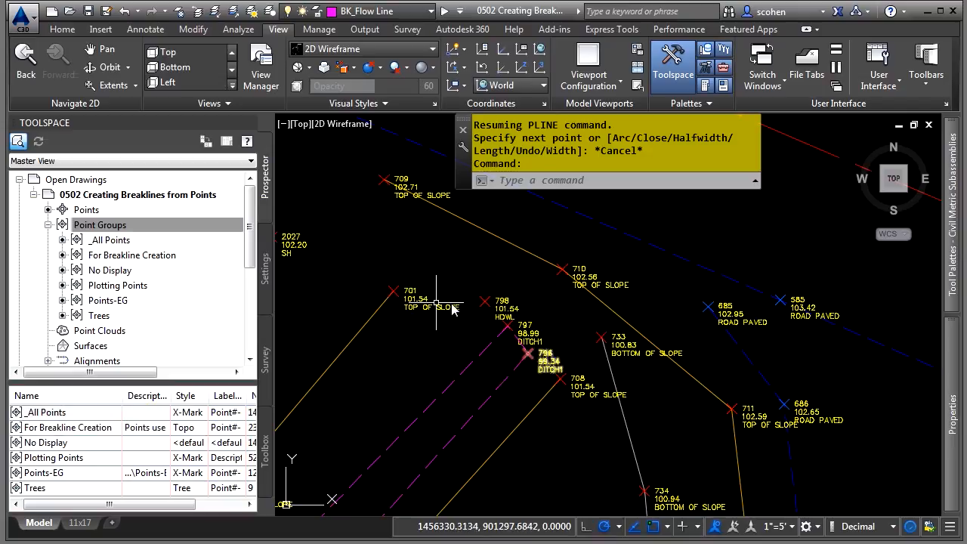
# Draw a 3D polyline from top-of-slope point 701 through headwall point 798 to top-of-slope point 708.
pyautogui.scroll(2, 525, 333)
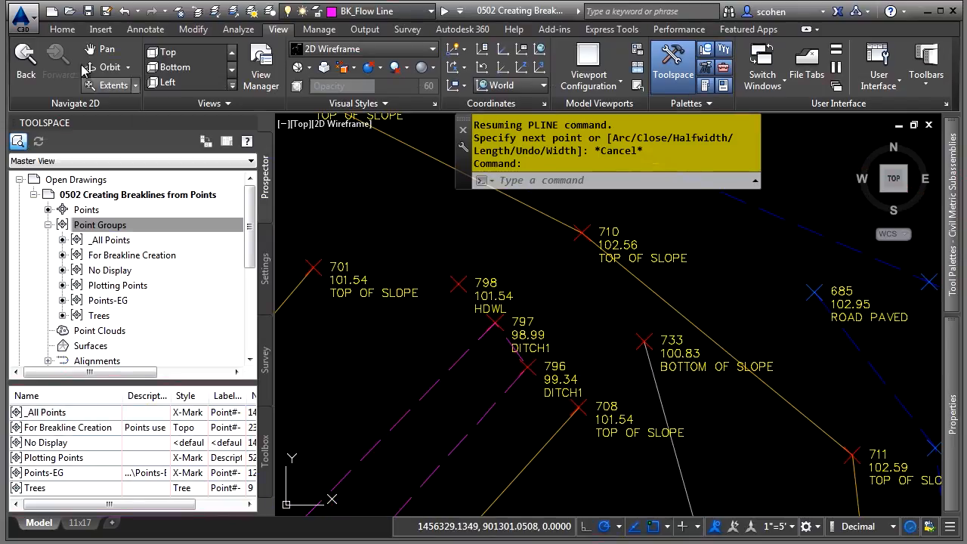
pyautogui.click(61, 31)
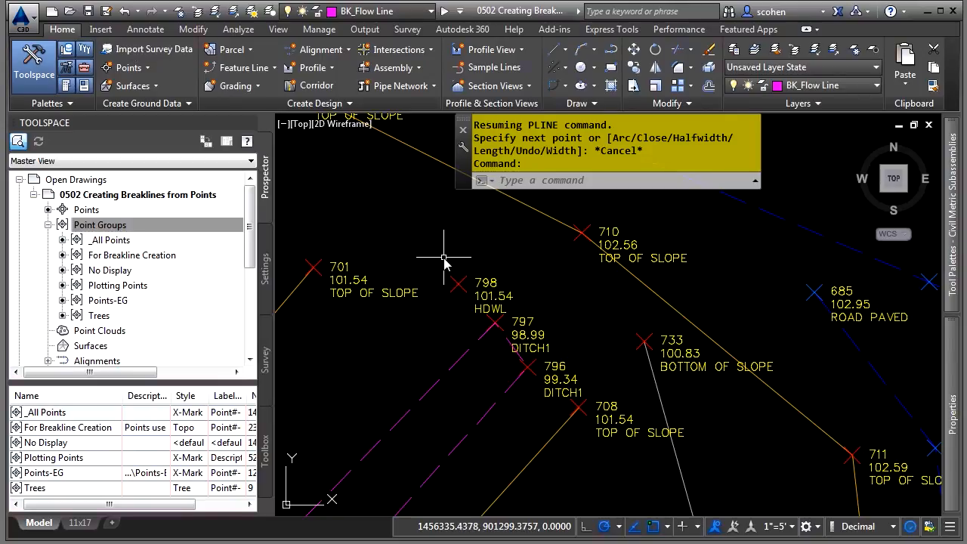
pyautogui.write('3')
pyautogui.press('Return')
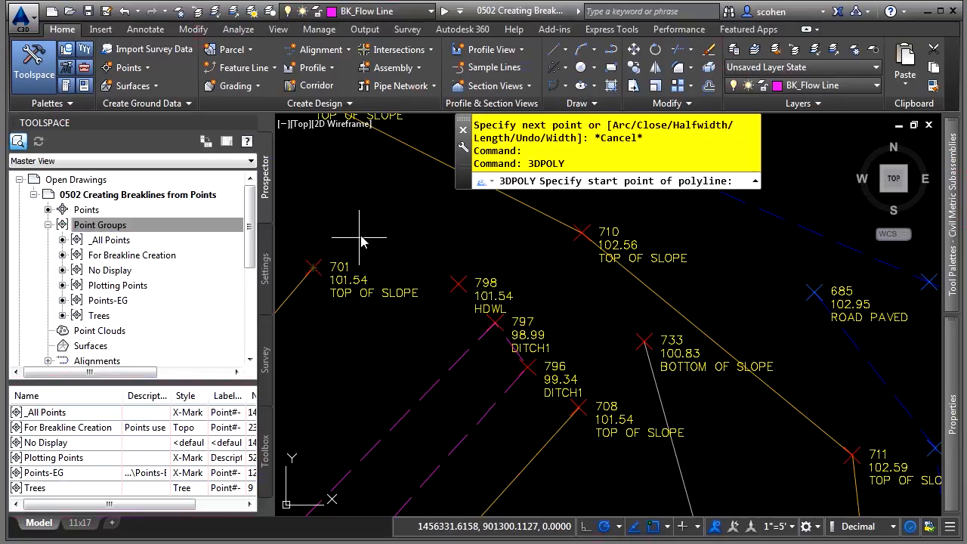
pyautogui.scroll(2, 322, 270)
pyautogui.click(313, 268)
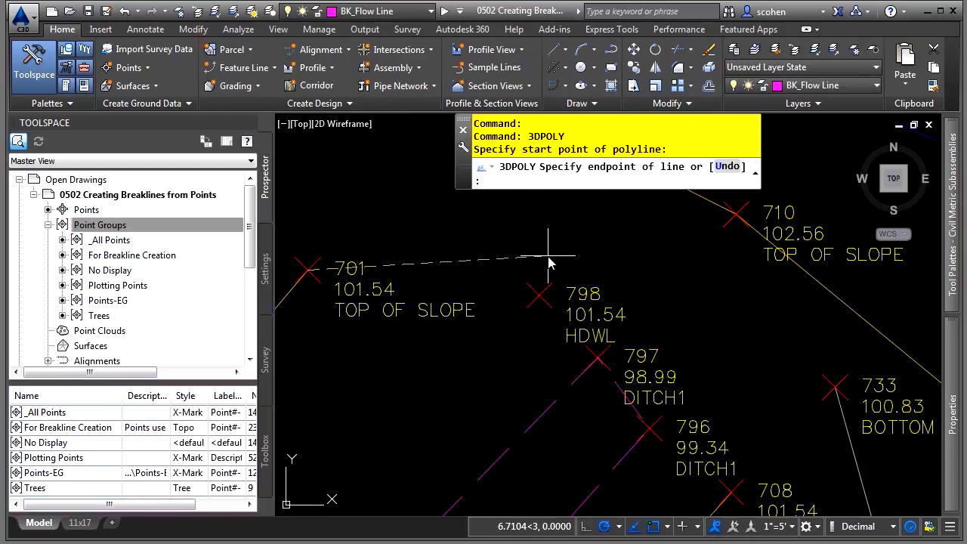
pyautogui.click(540, 295)
pyautogui.moveTo(746, 439); pyautogui.dragTo(588, 251, button='middle')
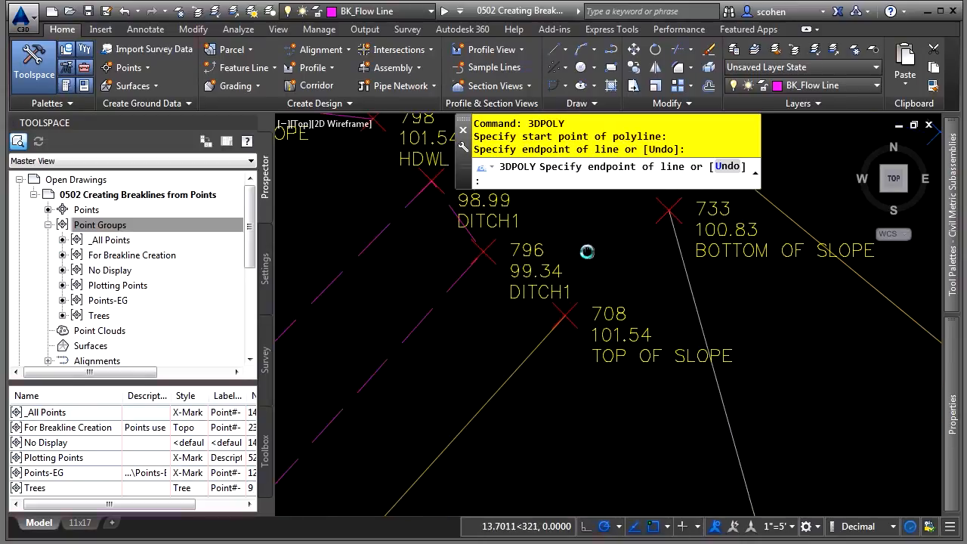
pyautogui.click(580, 320)
pyautogui.scroll(-4, 670, 337)
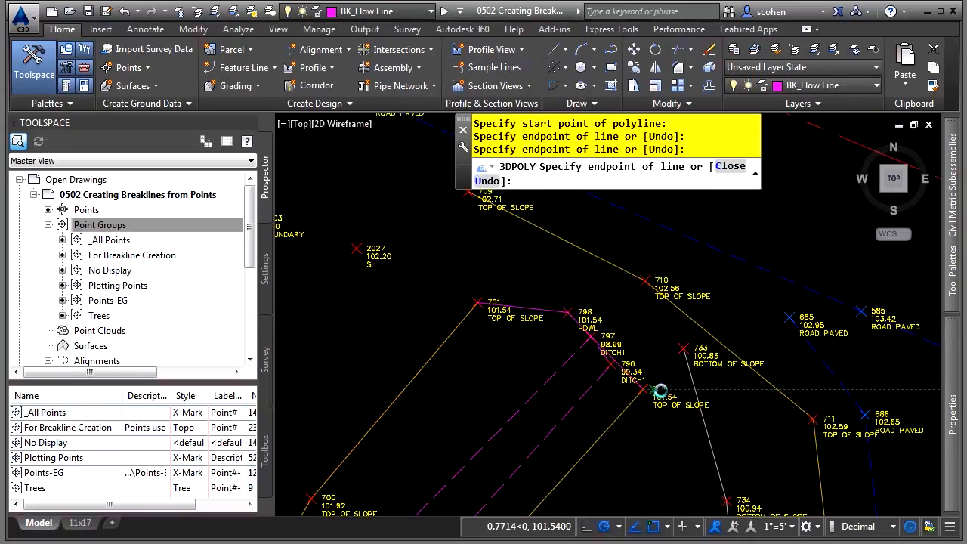
pyautogui.press('Return')
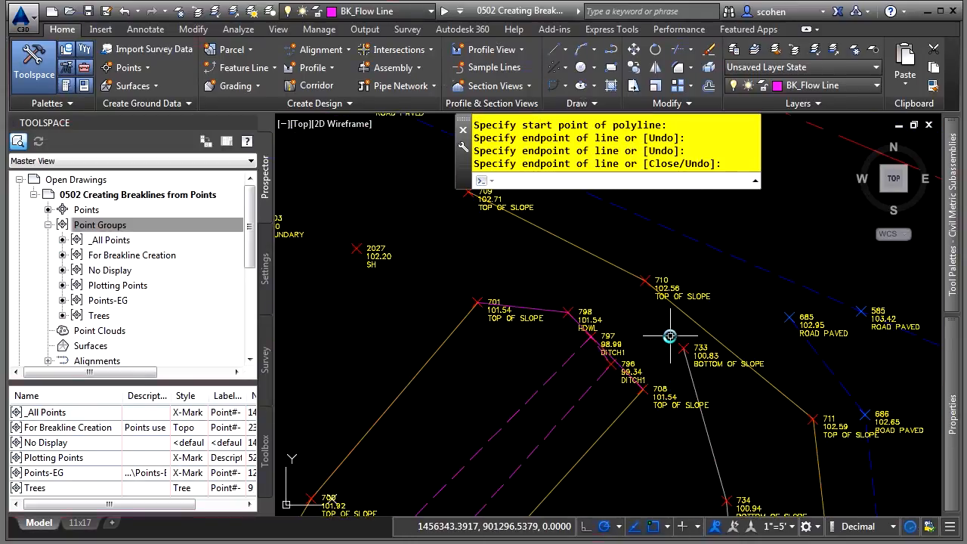